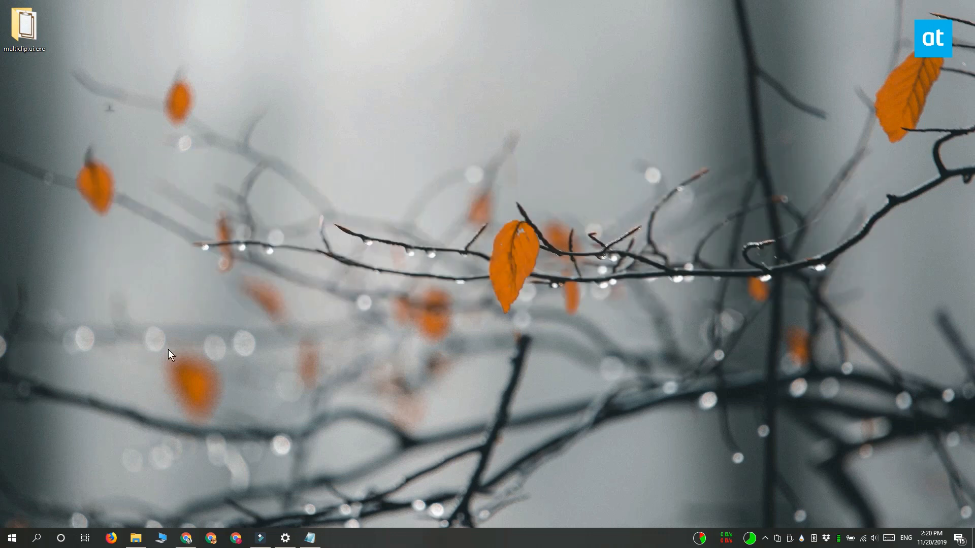
Step: Restore the Windows Clipboard settings page, then minimize it again
left_click(285, 538)
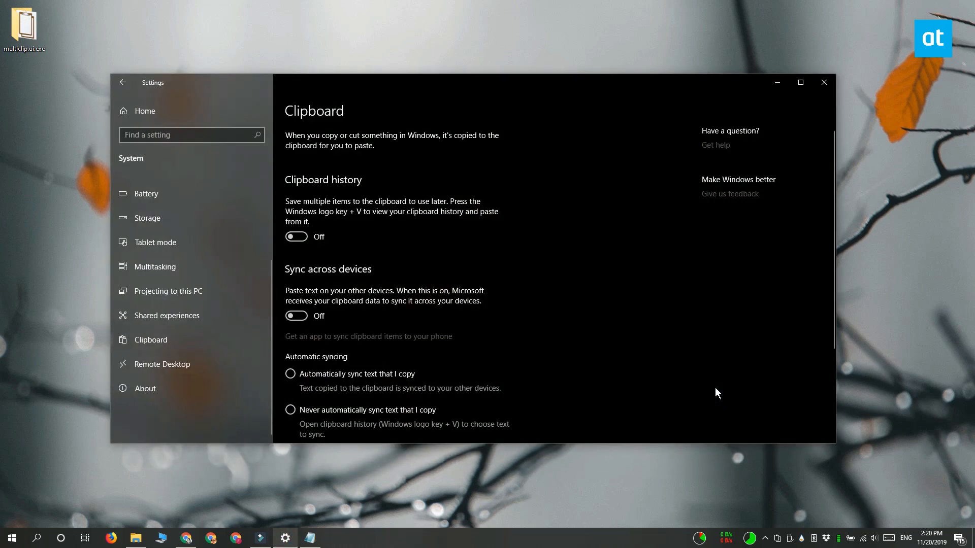
scroll(716, 387, "down", 2)
scroll(715, 388, "down", 1)
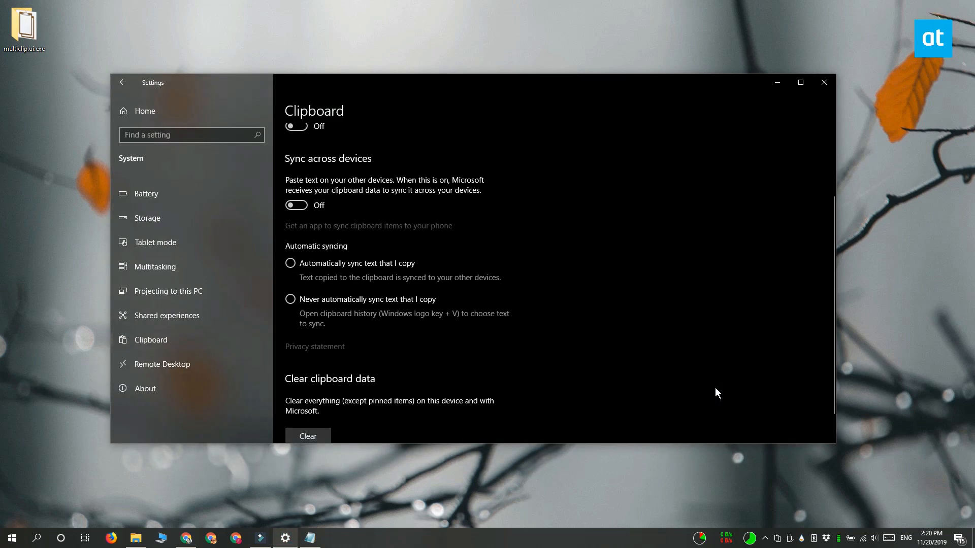
scroll(715, 387, "up", 3)
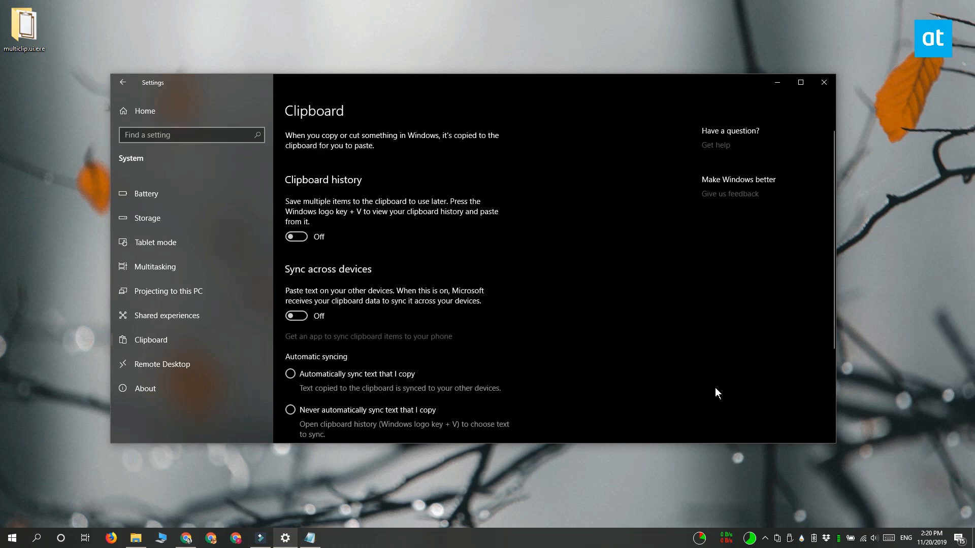
left_click(782, 86)
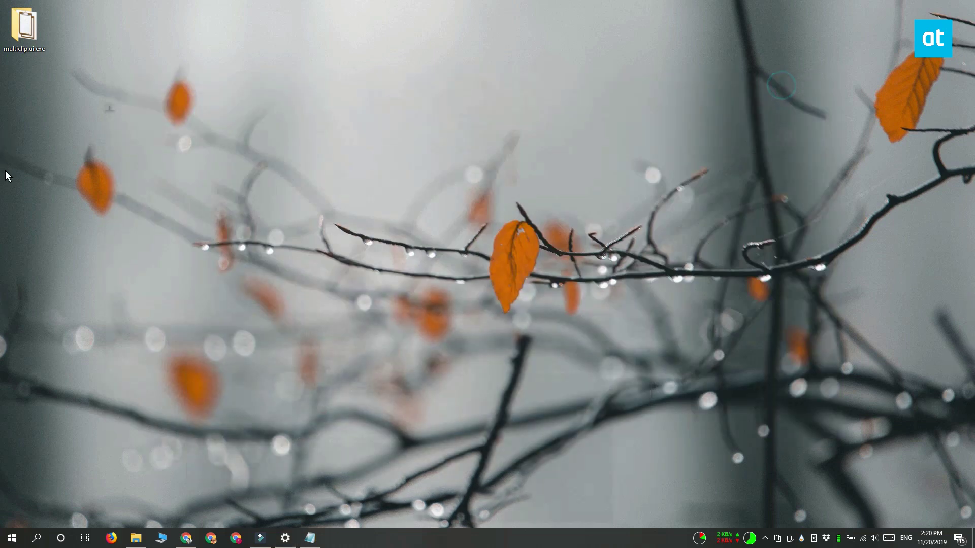
Step: Restore Chrome on the MultiClip Release 1.1.0 page, then minimize it
left_click(187, 538)
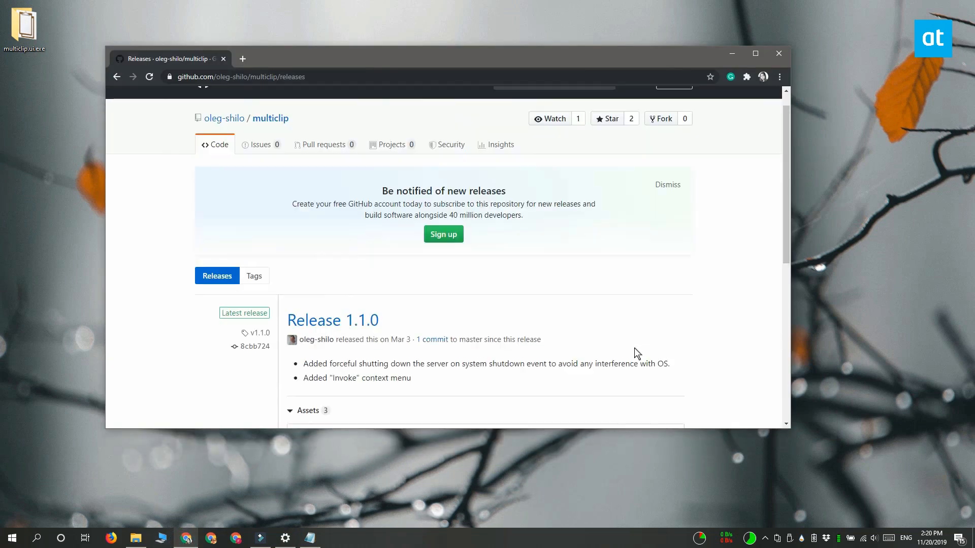
scroll(637, 353, "up", 1)
scroll(637, 352, "down", 3)
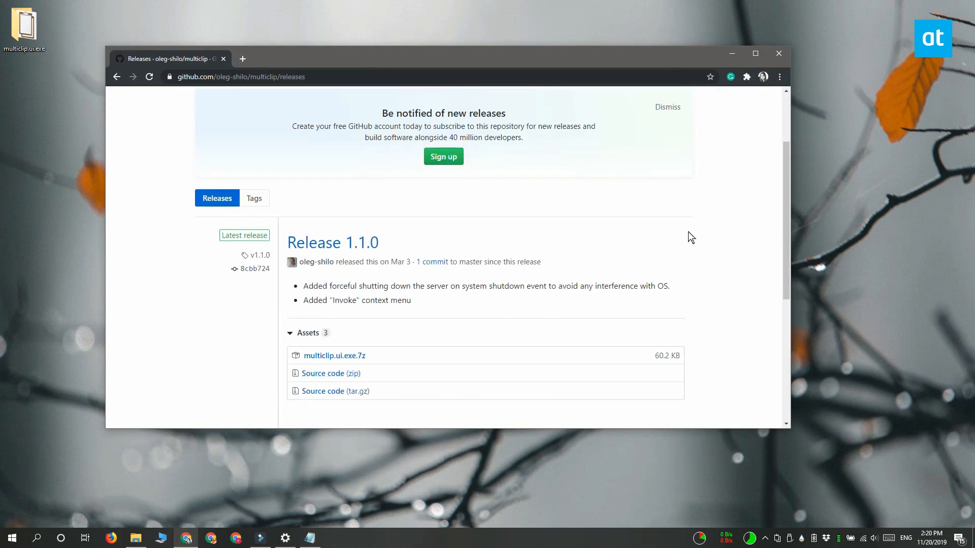
left_click(724, 55)
Step: Bring Notepad forward and copy the word 'test' from line 1
left_click(311, 538)
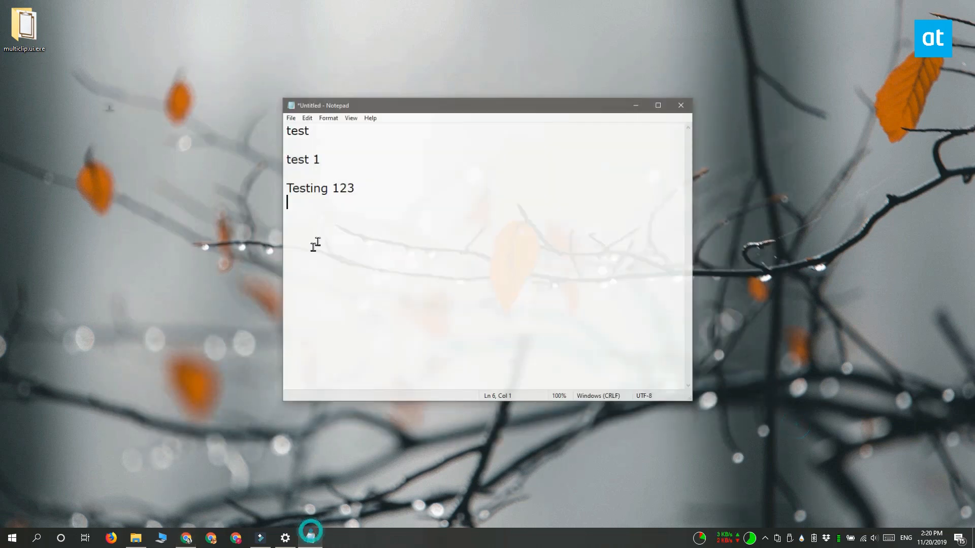
left_click(333, 121)
left_click_drag(315, 118, 279, 116)
key("ctrl+c")
Step: Copy the lines 'test 1' and 'Testing 123' in turn
left_click_drag(335, 148, 274, 153)
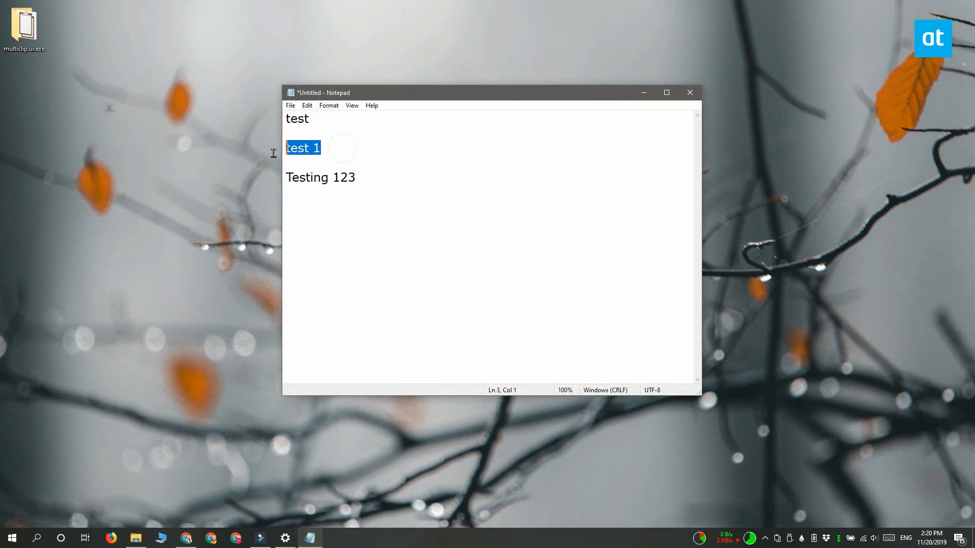
key("ctrl+c")
left_click_drag(358, 178, 279, 181)
key("ctrl+c")
Step: Open MultiClip Settings from the tray, then show the history popup with Ctrl+/
left_click(644, 92)
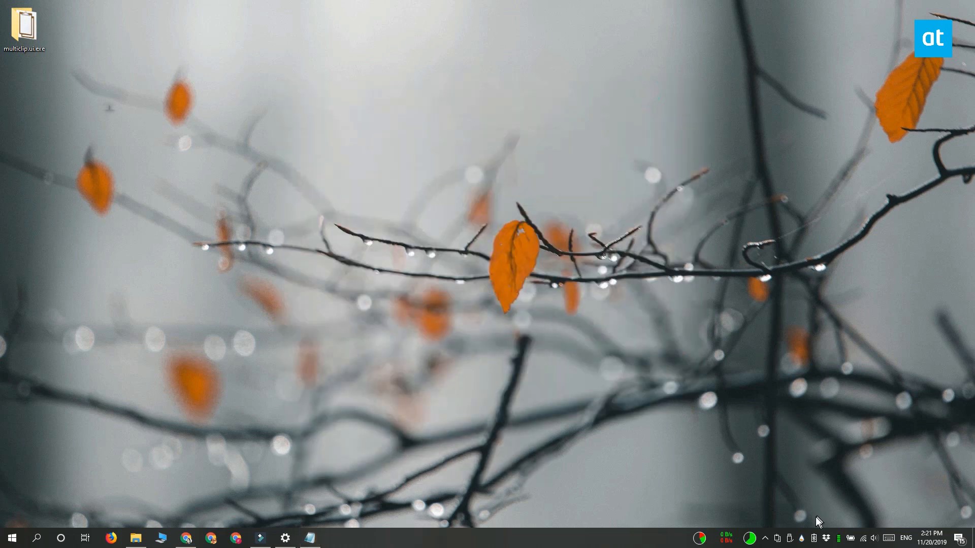
right_click(779, 538)
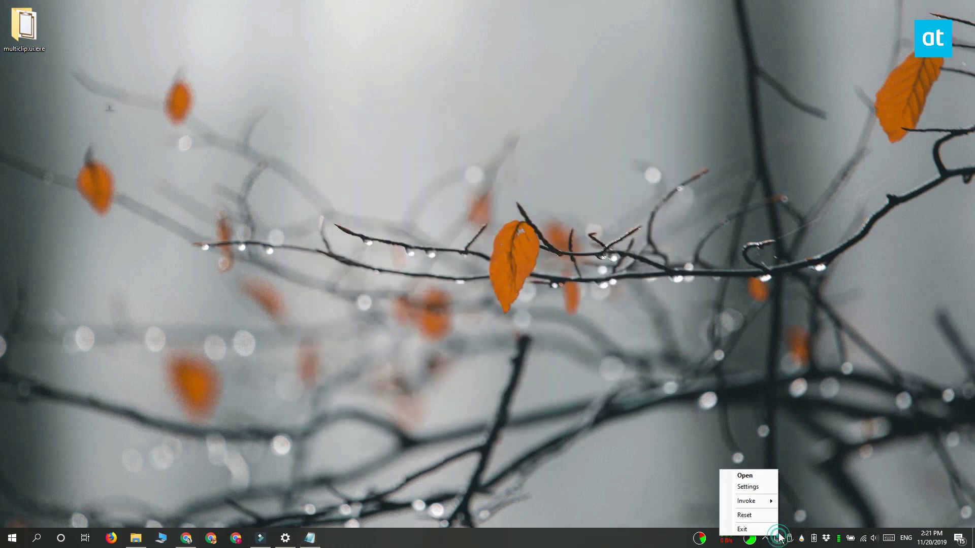
left_click(766, 488)
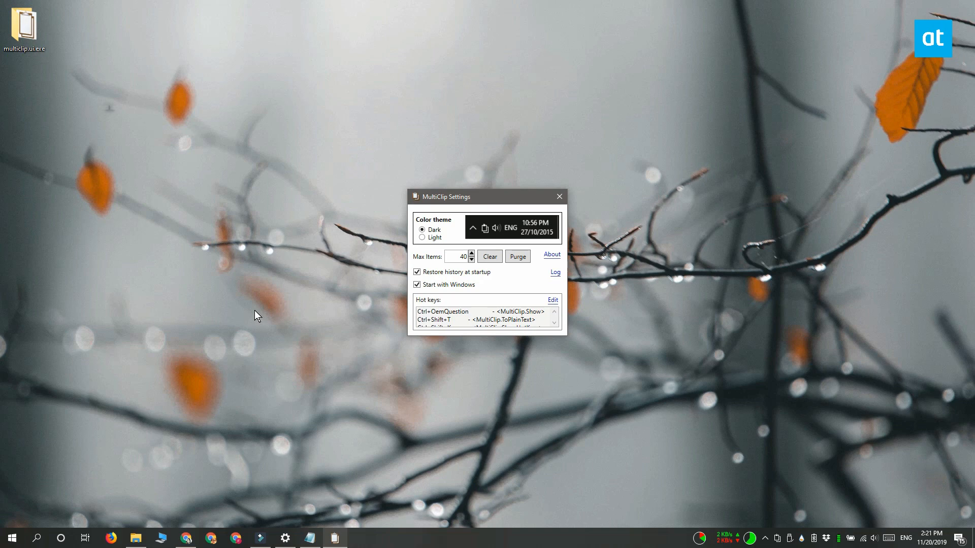
key("ctrl+slash")
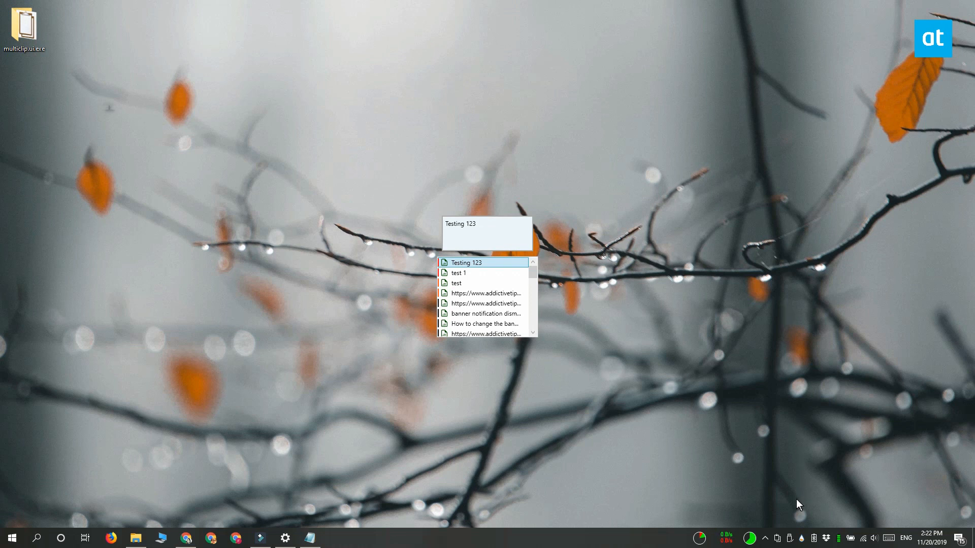
Step: Reopen MultiClip Settings from the tray icon's right-click menu
right_click(778, 539)
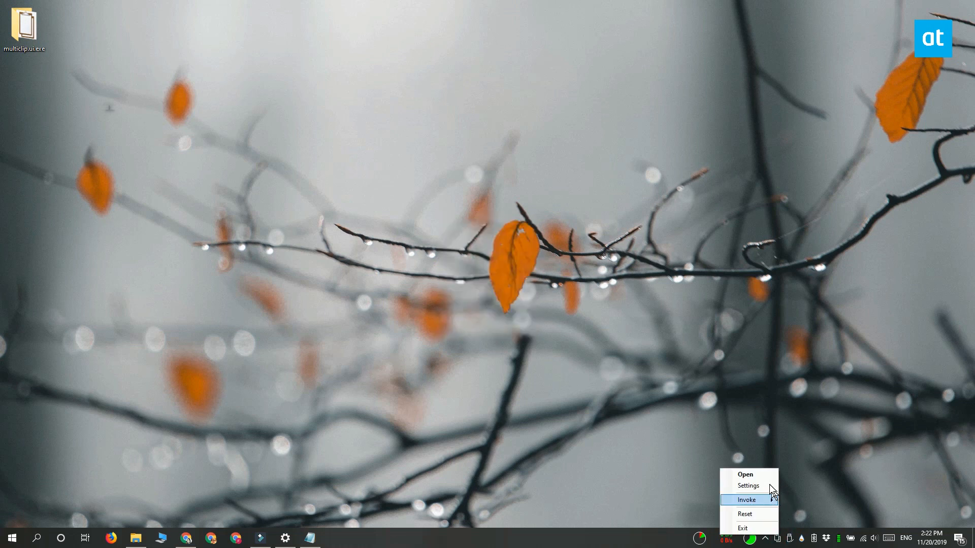
left_click(771, 488)
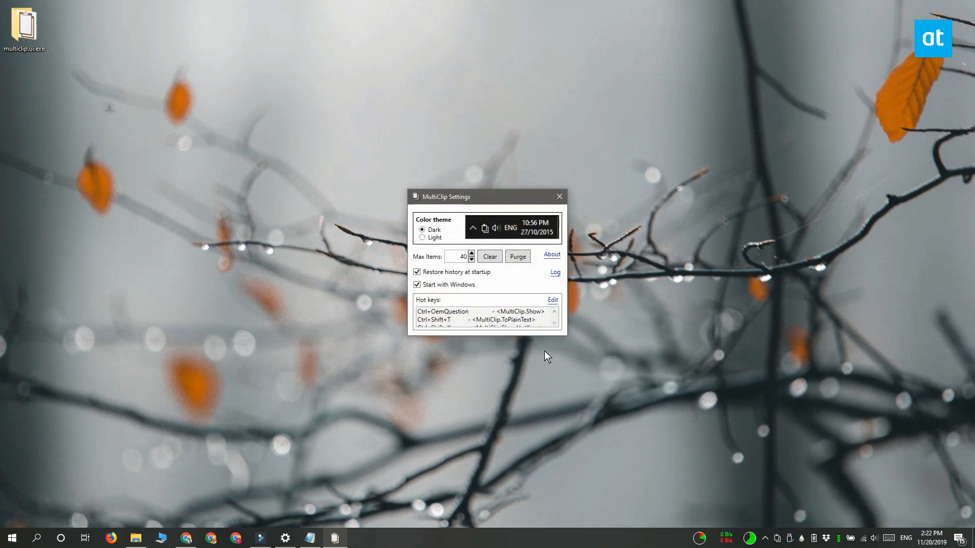